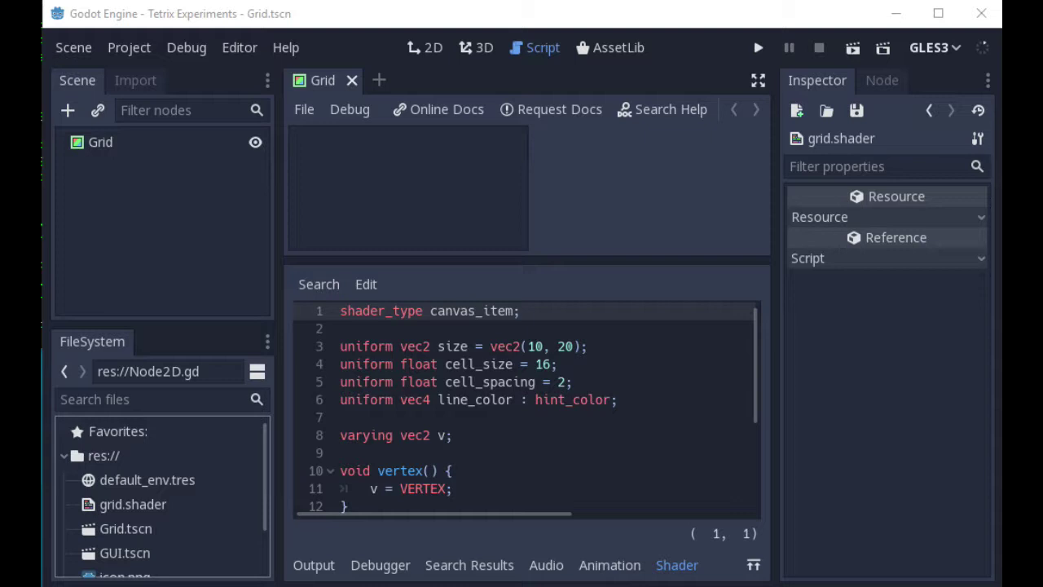
- Open a new empty scene tab beside the Grid scene tab
left_click(379, 80)
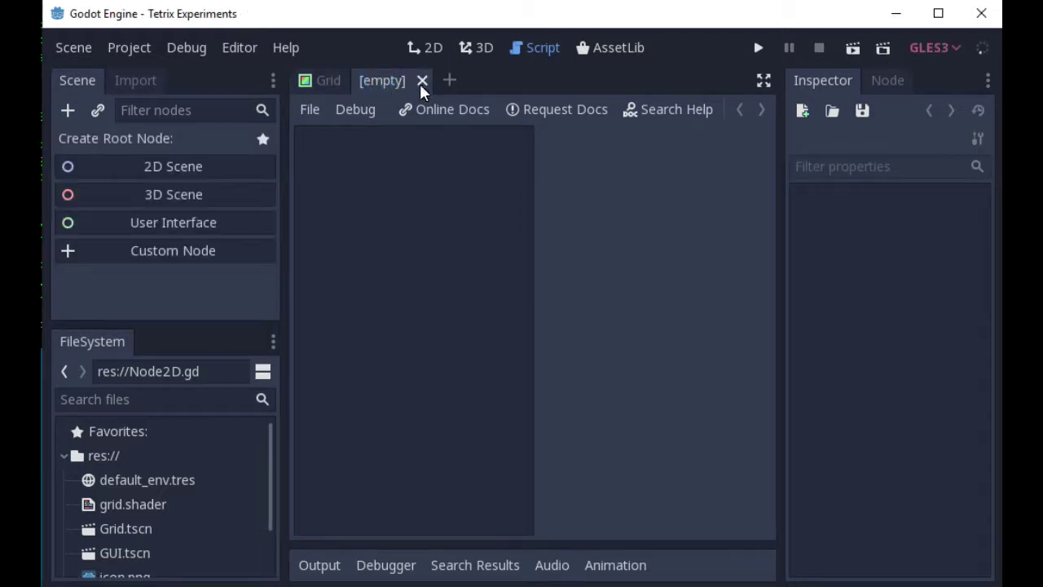
- Create a 2D Scene root and rename the Node2D to Test
left_click(186, 171)
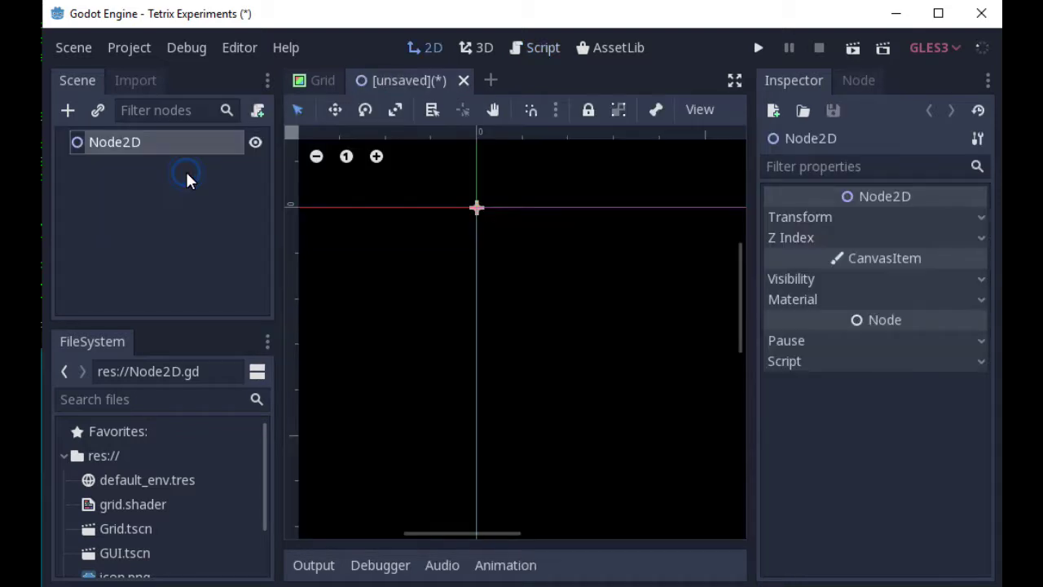
double_click(155, 145)
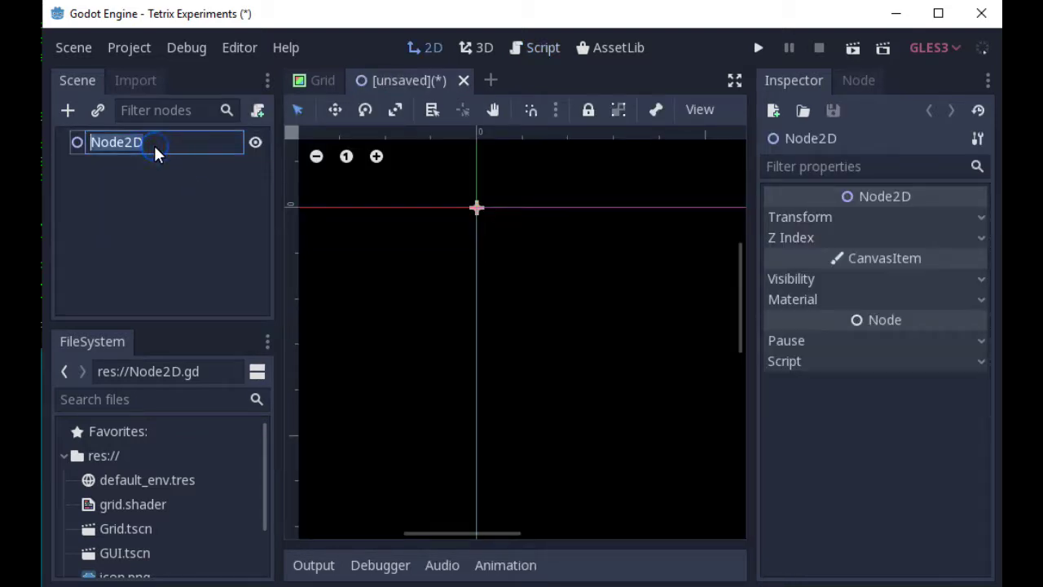
type("Test")
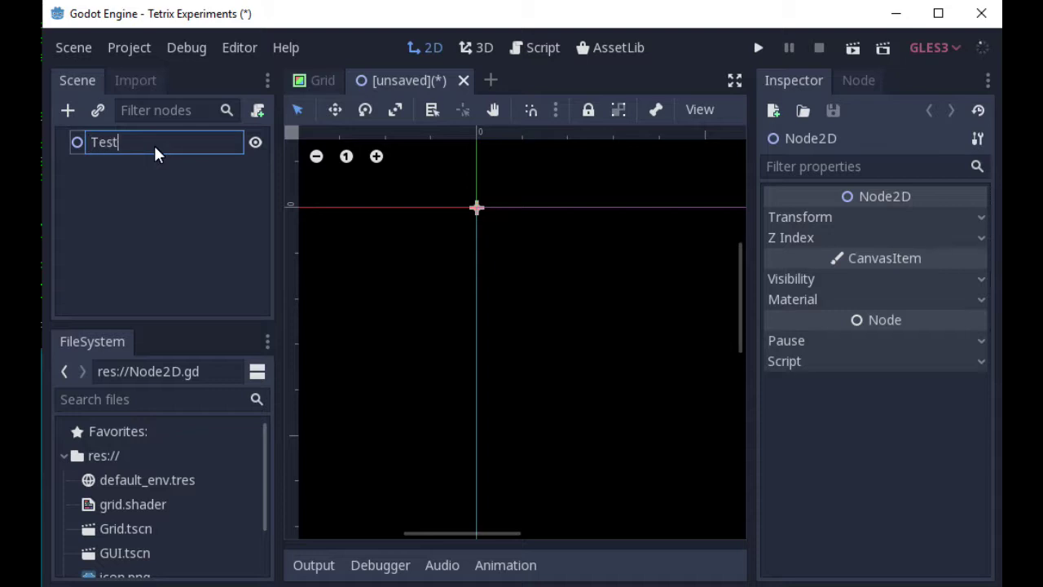
key("Return")
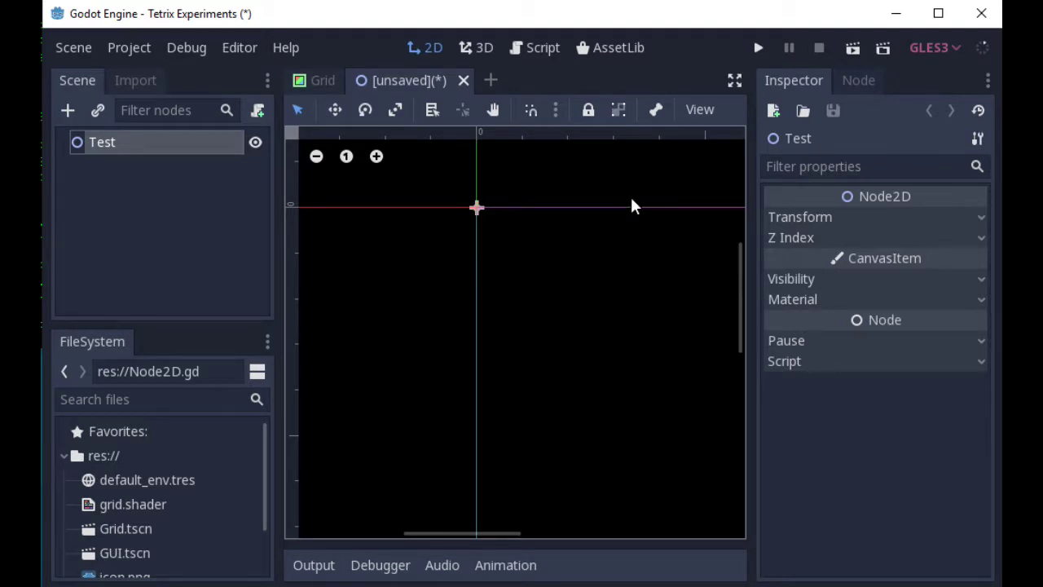
- Save the new scene as Test.tscn
key("ctrl+s")
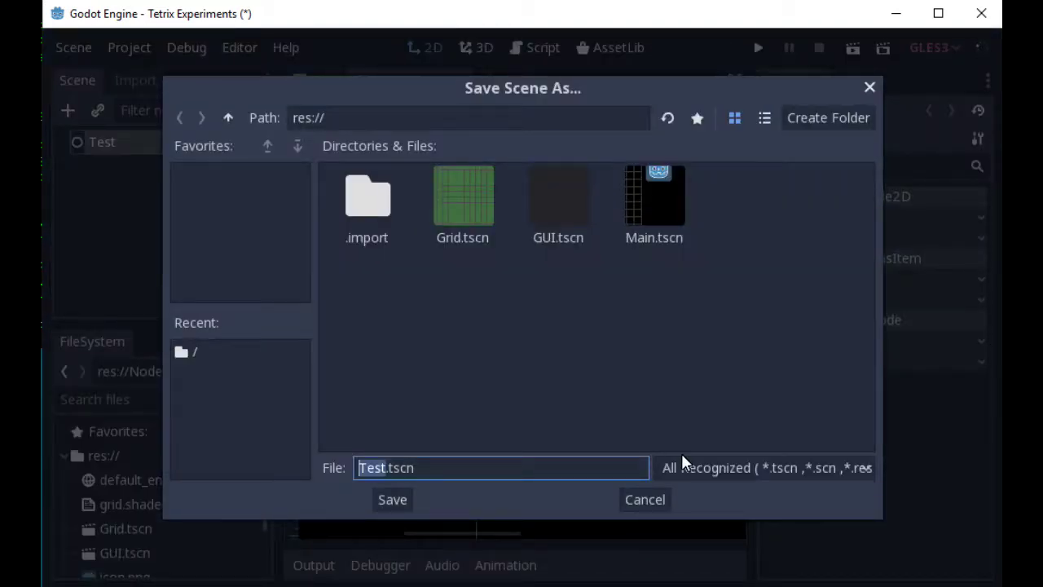
left_click(395, 504)
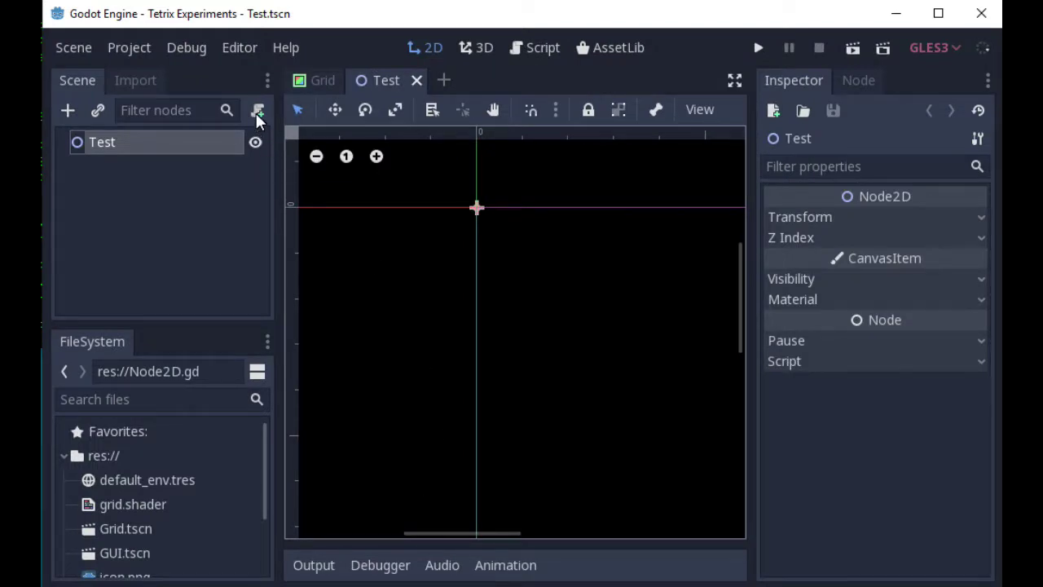
left_click(257, 114)
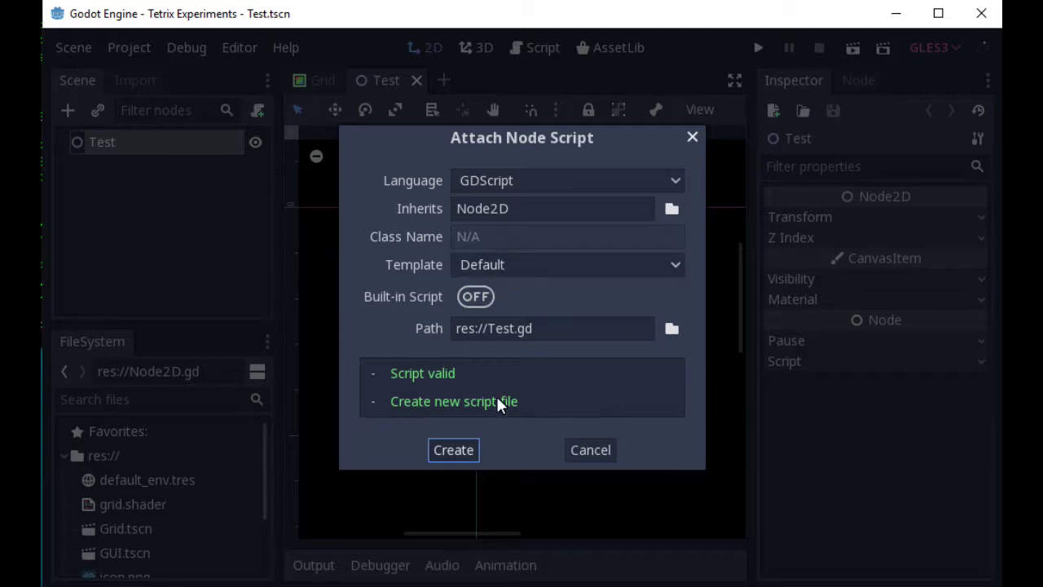
- Create res://Test.gd with default settings and select its template comments and _ready function
left_click(458, 452)
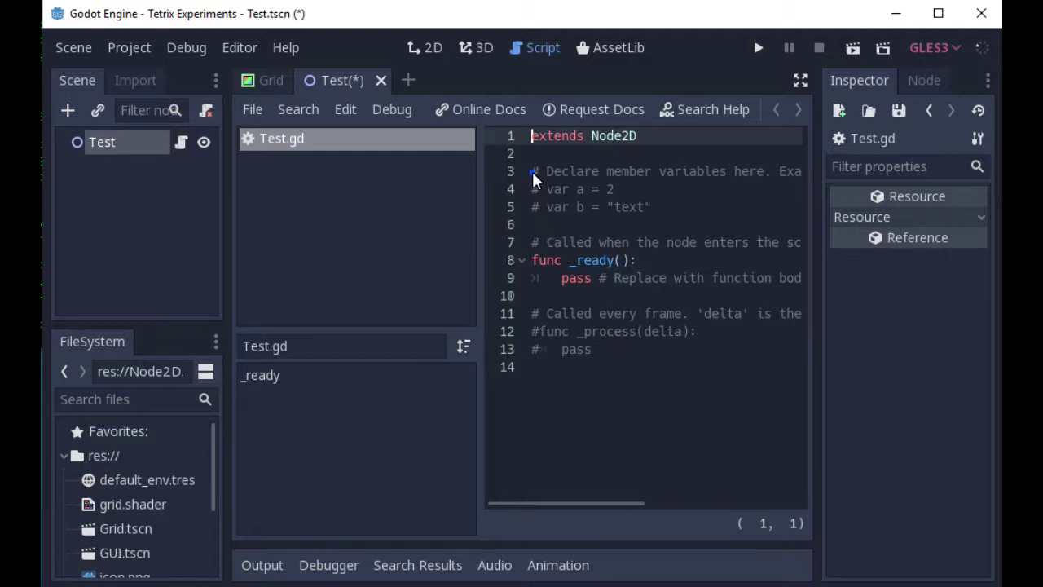
left_click_drag(531, 172, 540, 327)
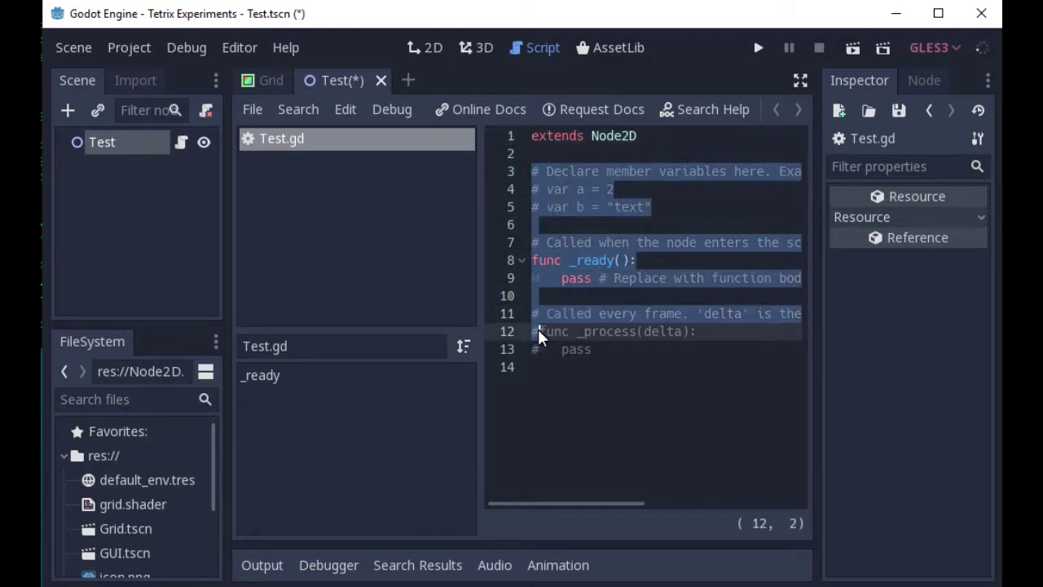
- Delete the template lines, uncomment pass inside _process(delta), and save Test.gd
key("Delete")
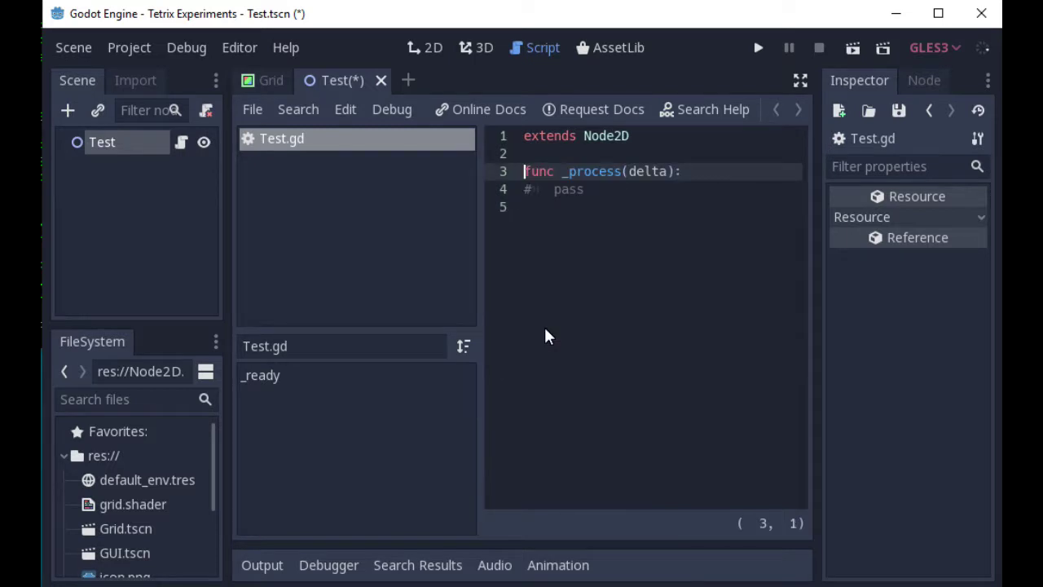
left_click(532, 190)
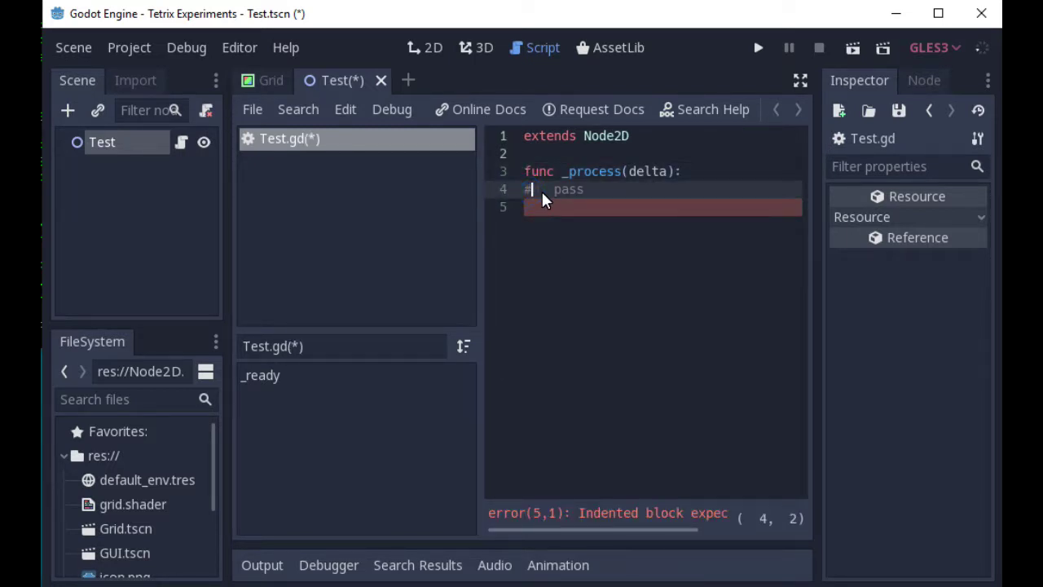
key("BackSpace")
left_click(586, 189)
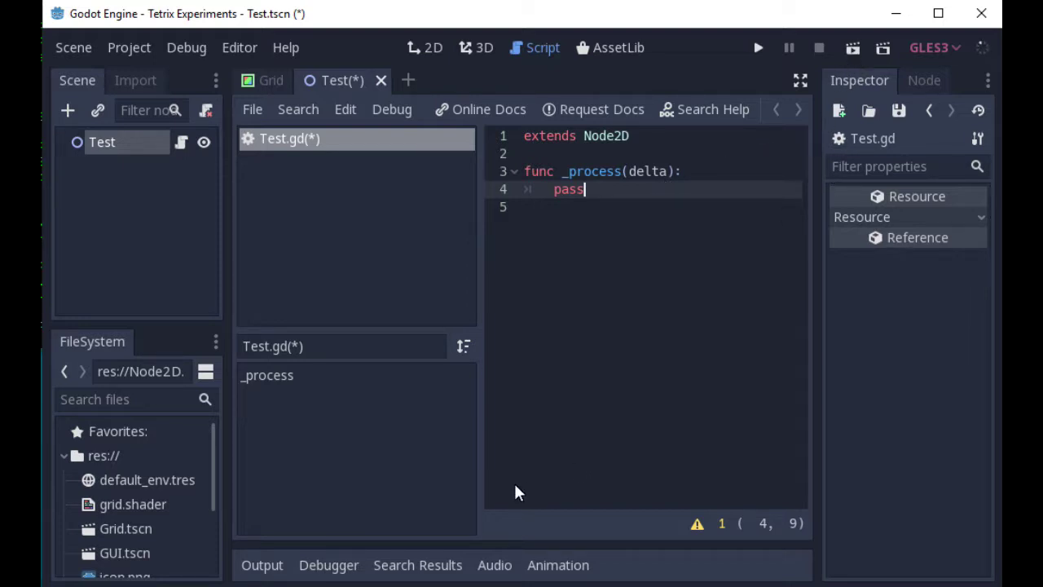
key("ctrl+s")
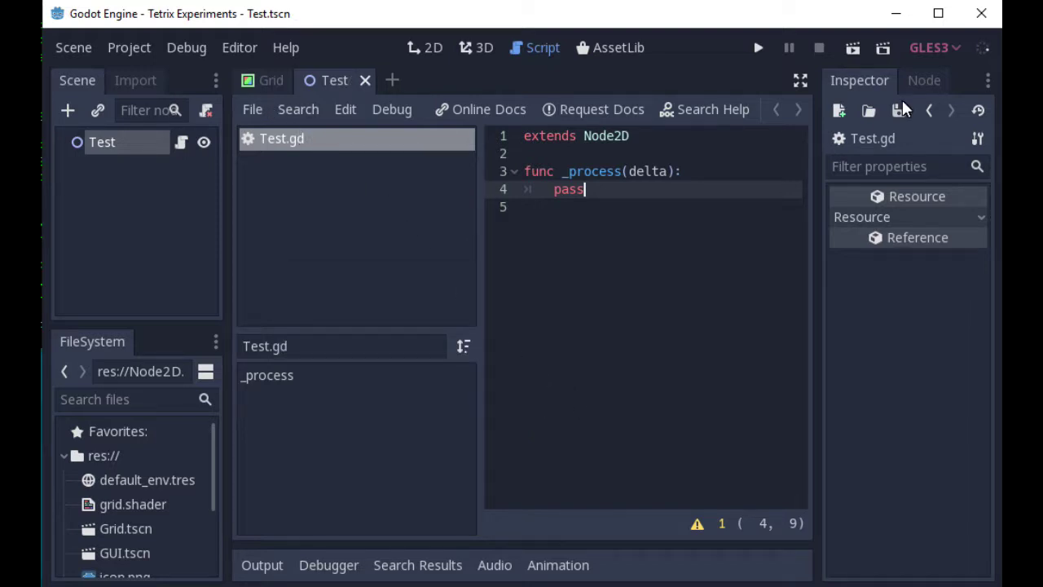
left_click(884, 49)
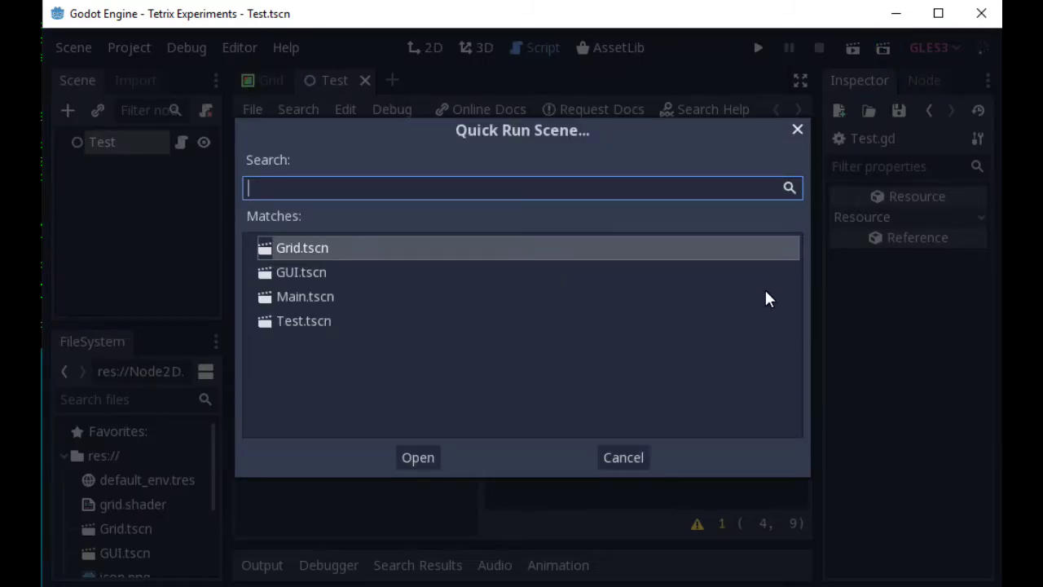
- Run the Test scene, view the unused 'delta' warning in Debugger Errors, then stop it
left_click(624, 457)
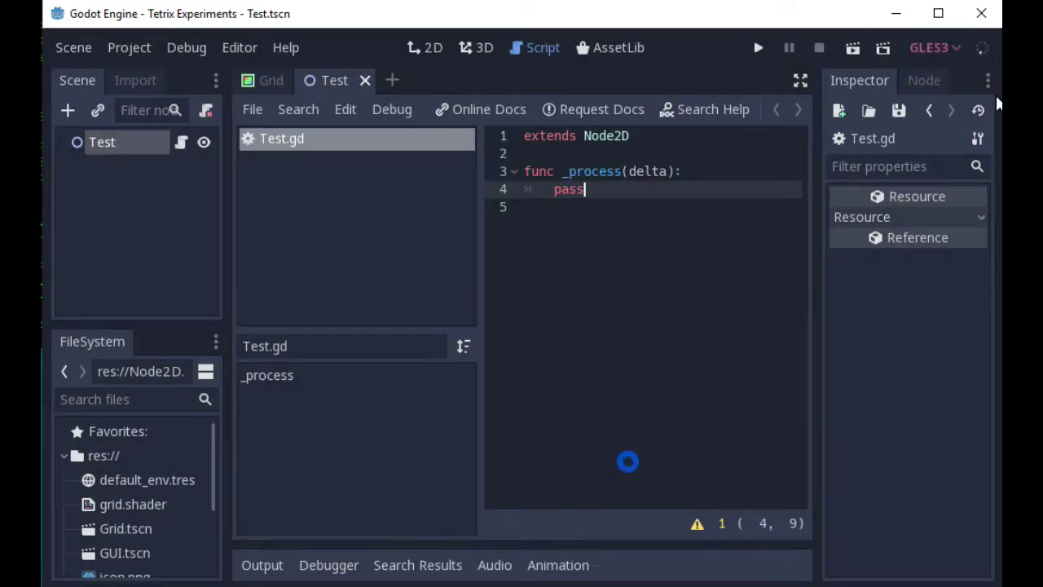
left_click(854, 48)
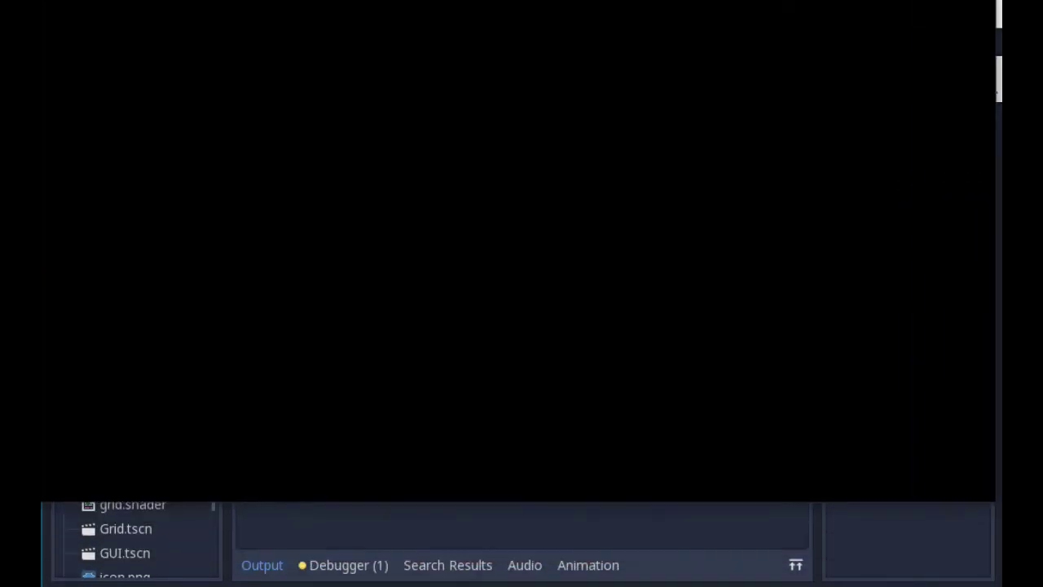
left_click(365, 571)
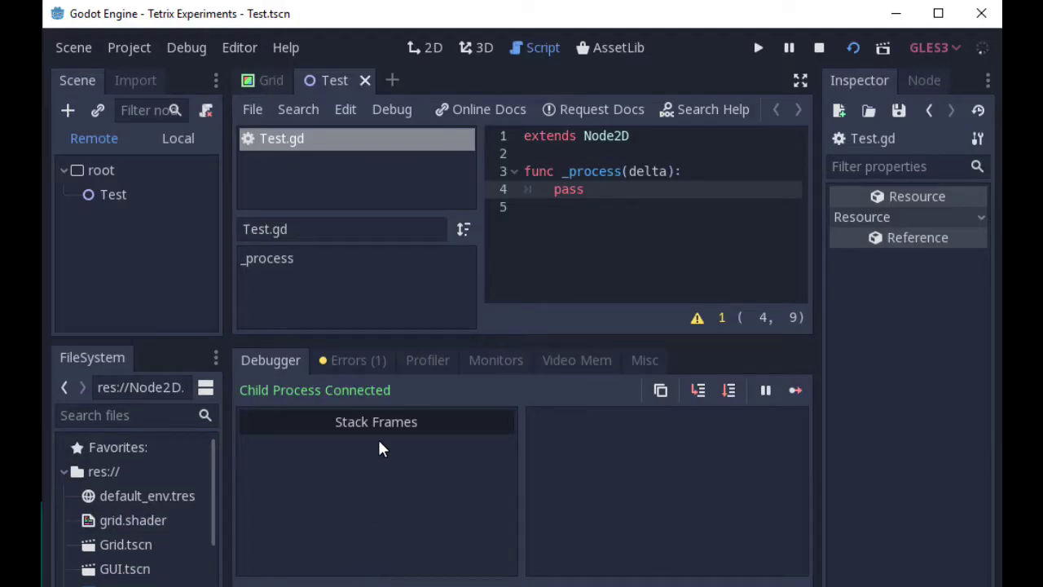
left_click(357, 367)
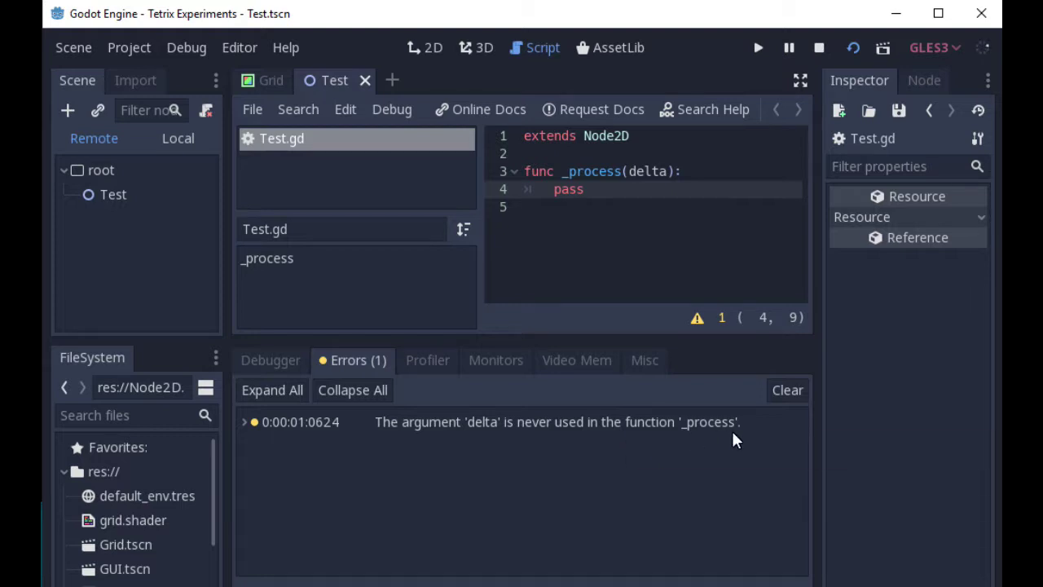
left_click(820, 49)
- Rename the _process argument to _delta, then add and remove a test var _myvar line
left_click(627, 175)
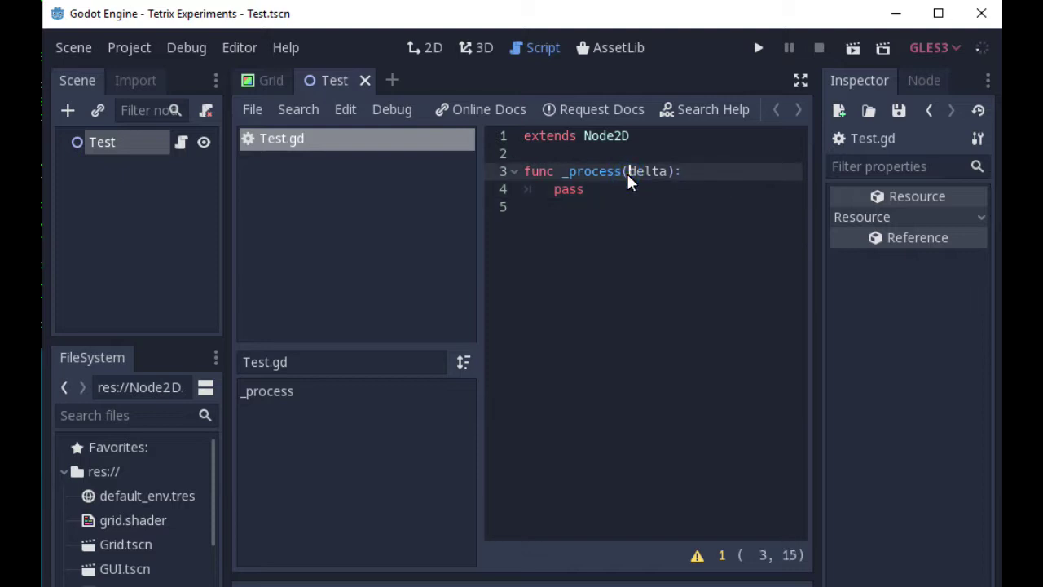
type("_")
left_click(607, 158)
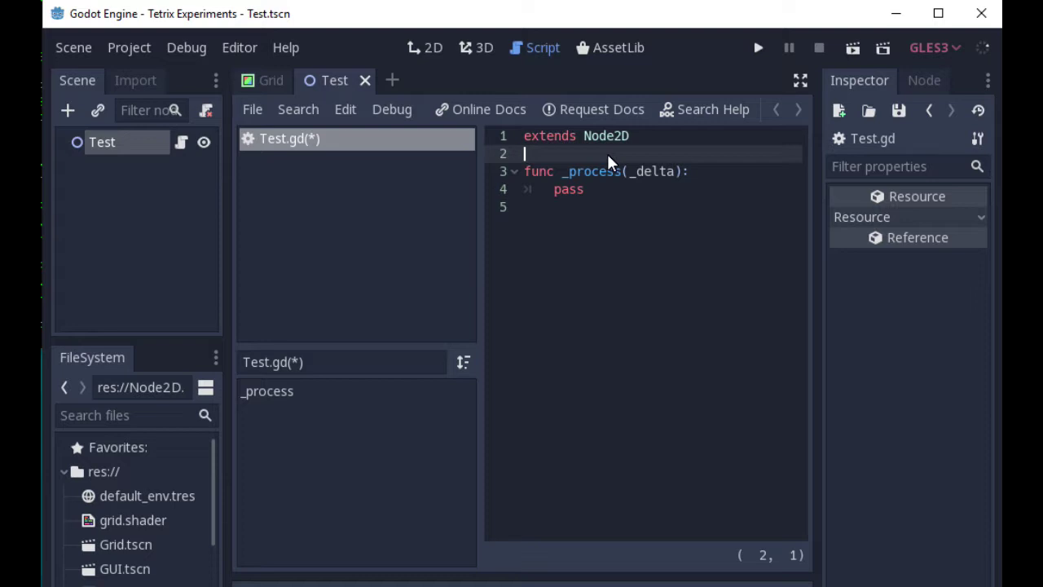
key("Return")
type("va")
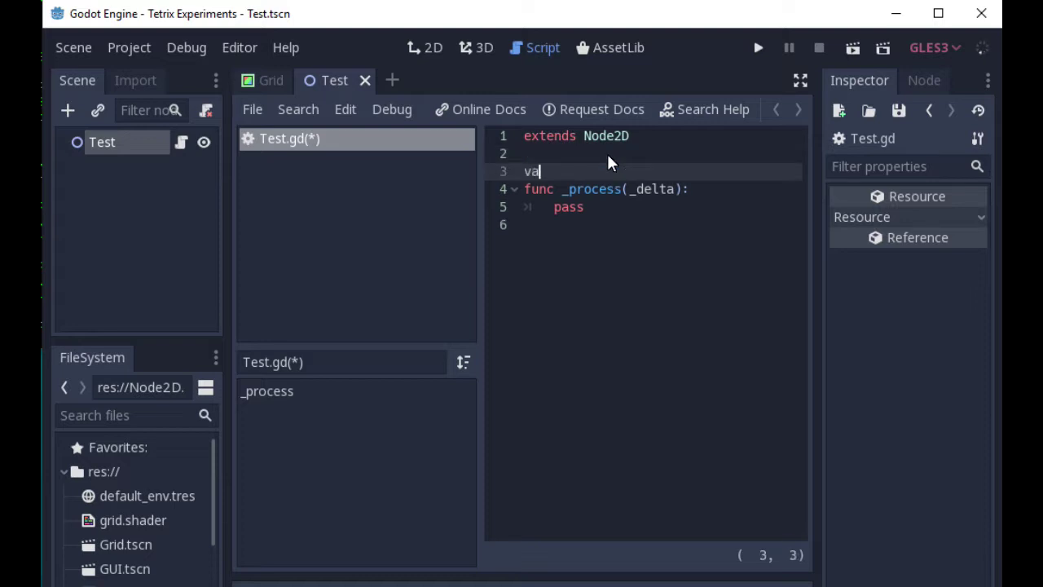
type("r ")
type("_myva")
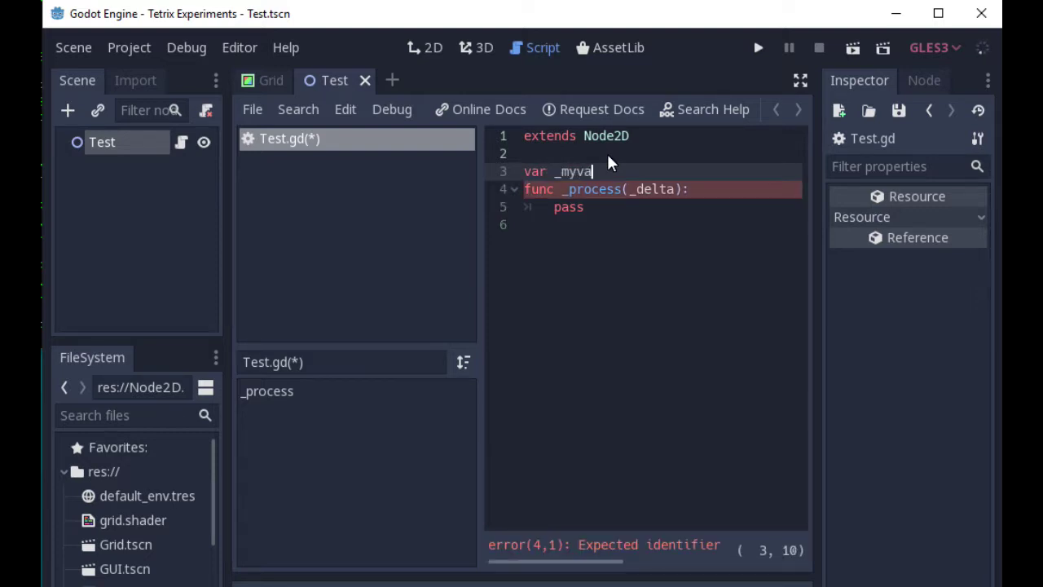
type("r")
key("Return")
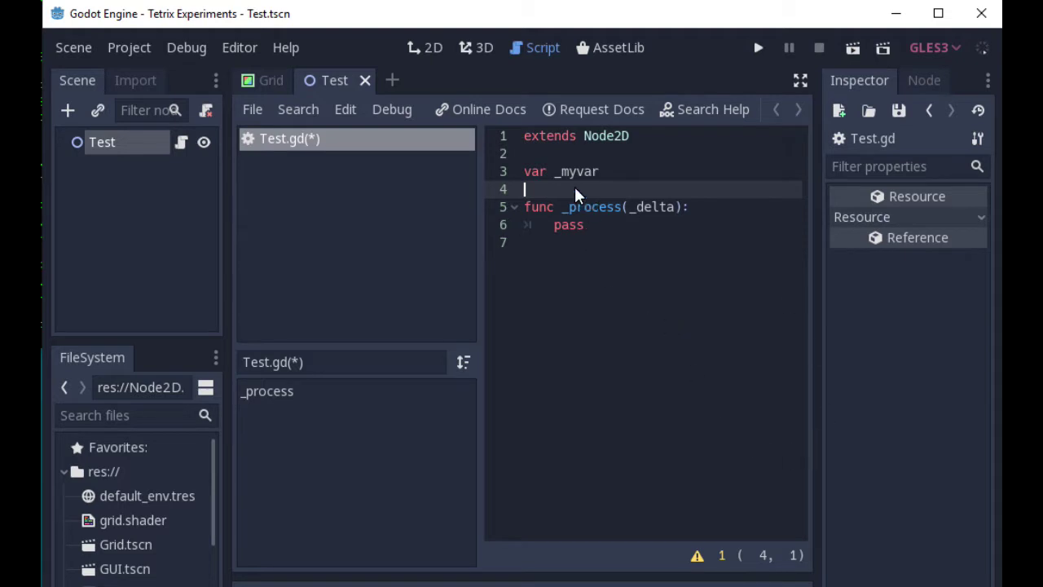
left_click_drag(603, 172, 506, 174)
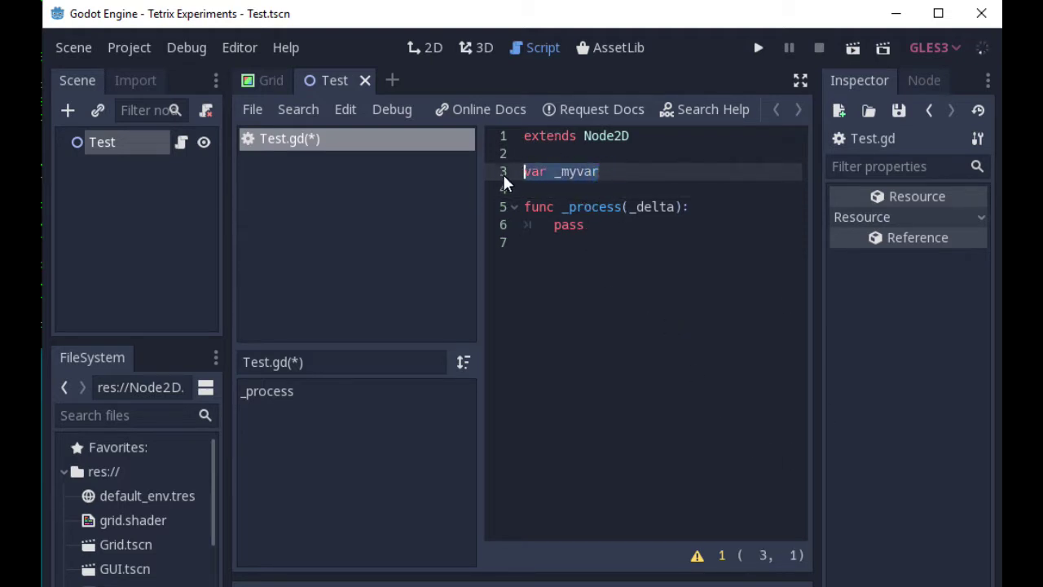
key("BackSpace")
key("Delete")
key("Delete")
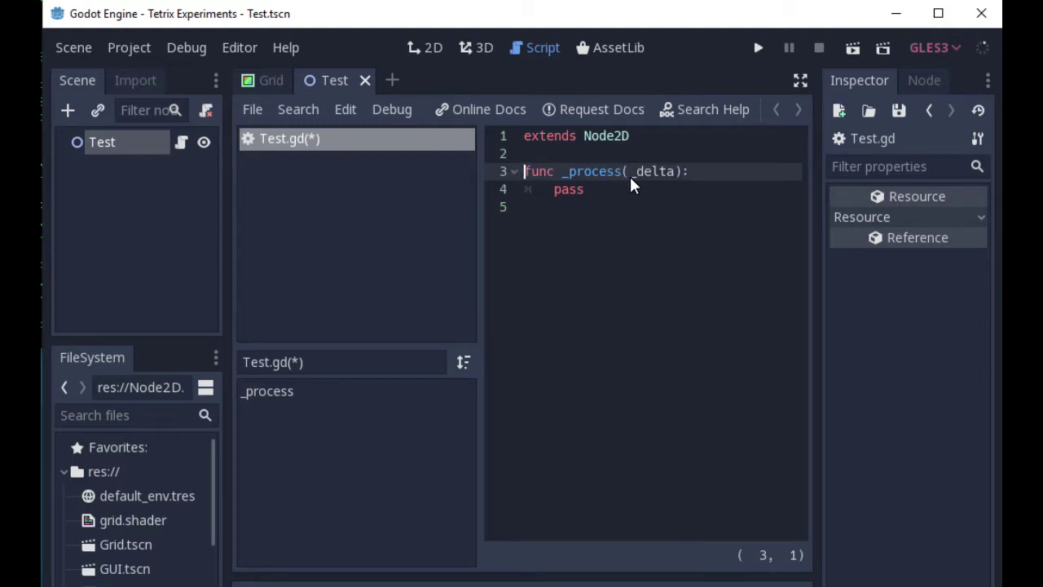
- Run the Test scene again with the _delta argument, then stop it
left_click(848, 48)
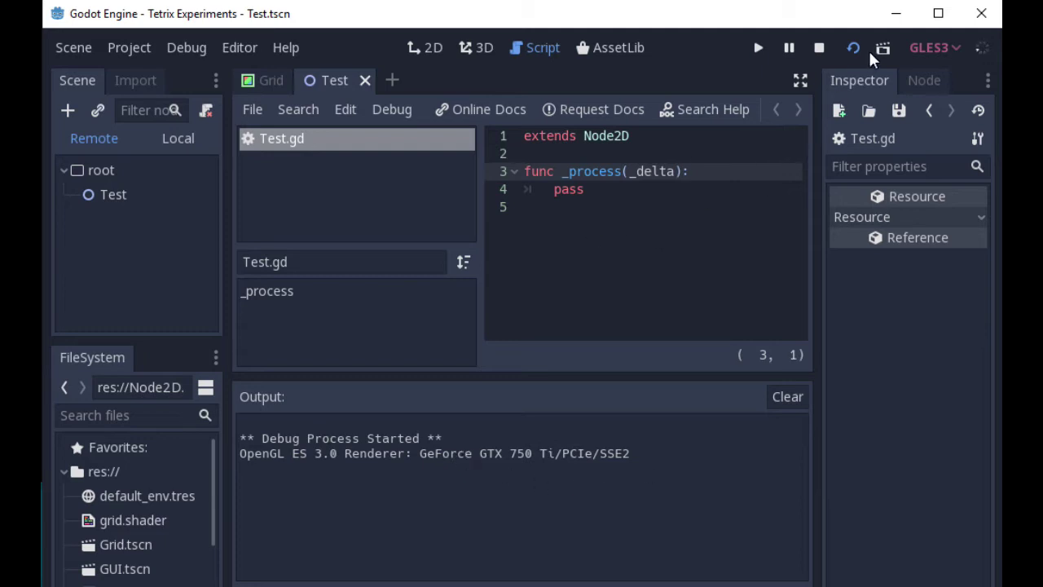
left_click(817, 49)
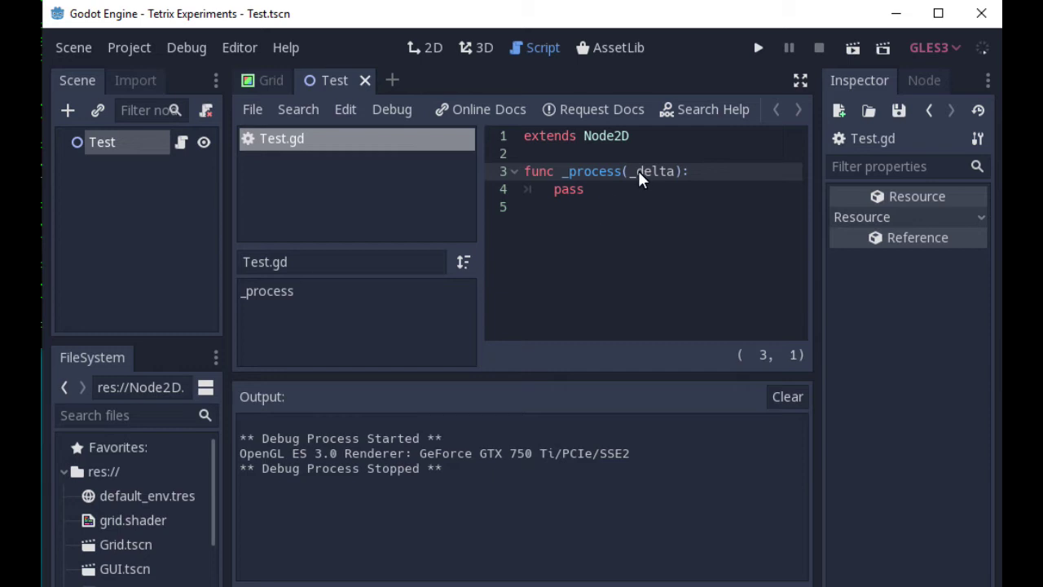
- Replace pass on line 4 of _process with var x = _delta
left_click_drag(627, 171, 674, 171)
left_click_drag(589, 189, 551, 189)
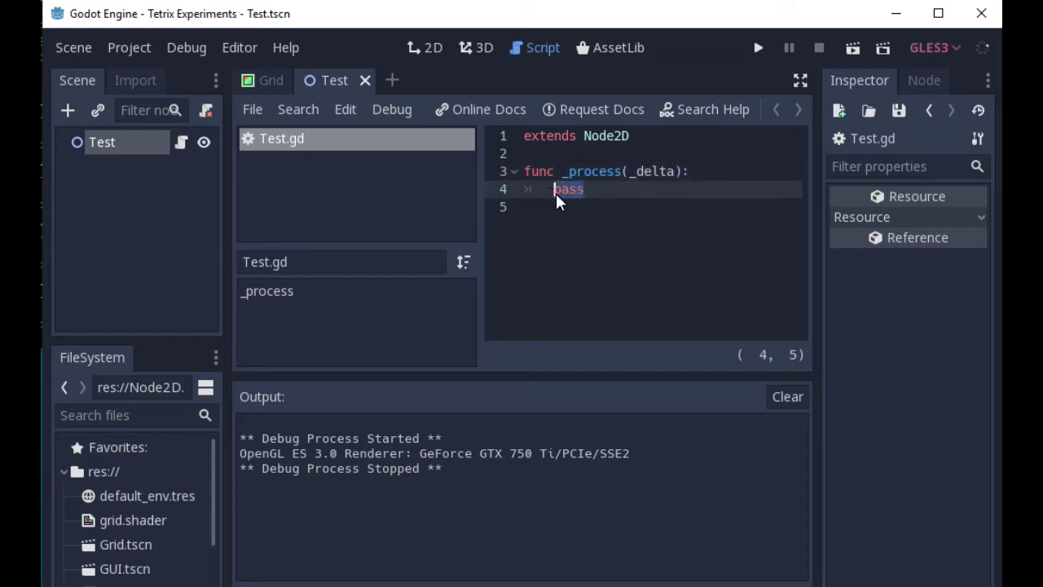
type("var ")
type("x = ")
type("_delta")
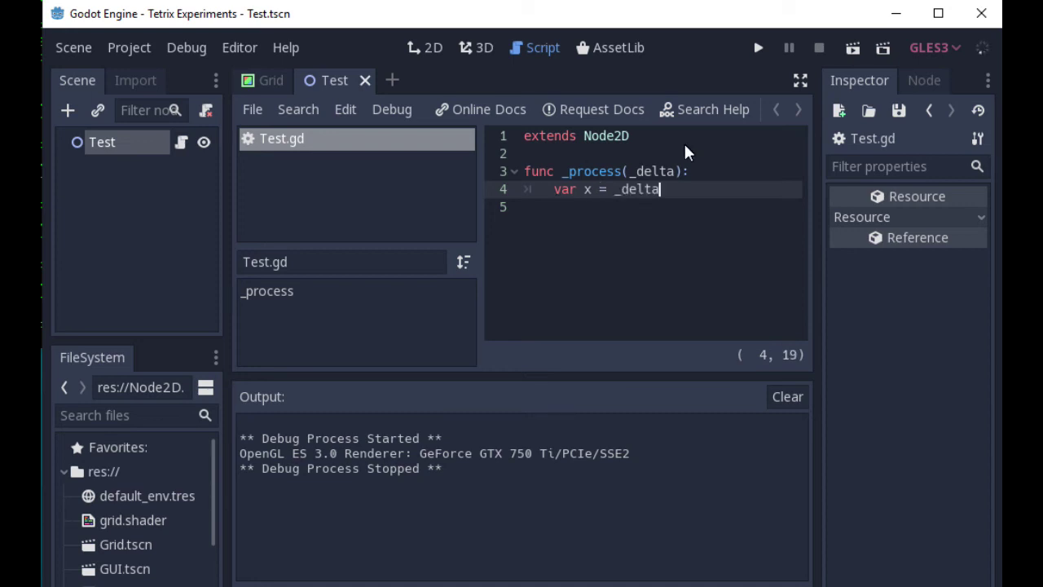